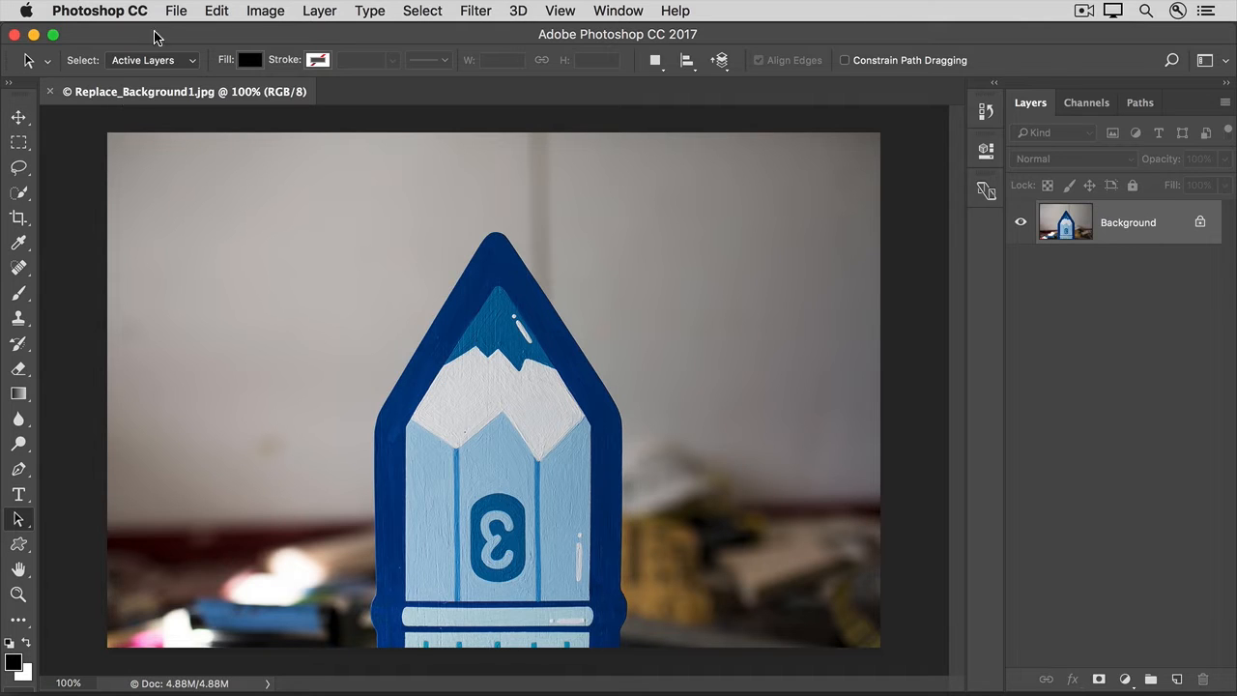
Step: Place Replace_Background2.jpg as an embedded image over the pencil photo at its default size
click(172, 13)
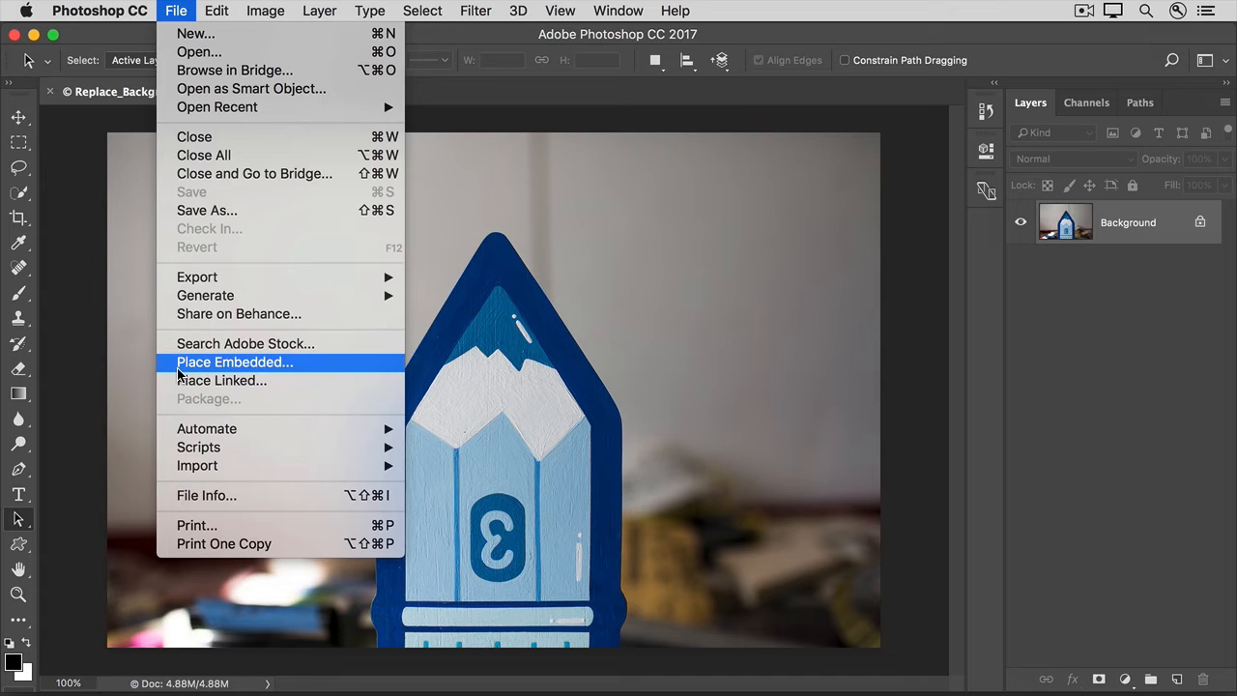
click(232, 363)
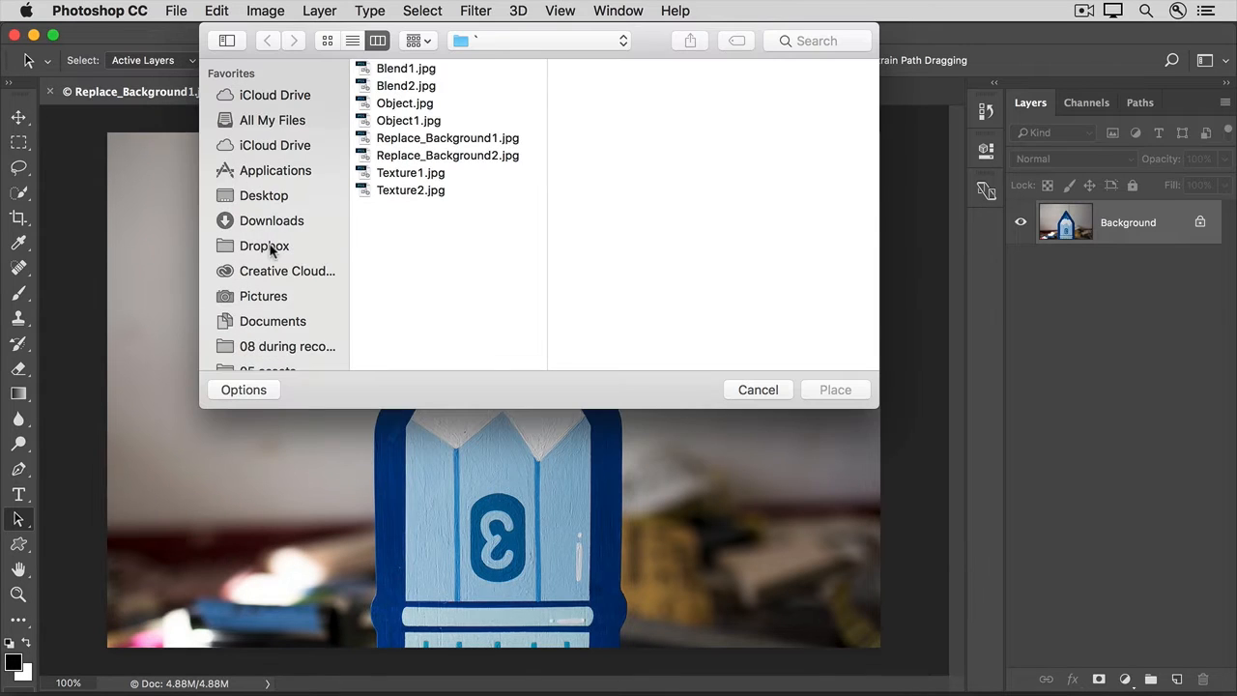
click(416, 157)
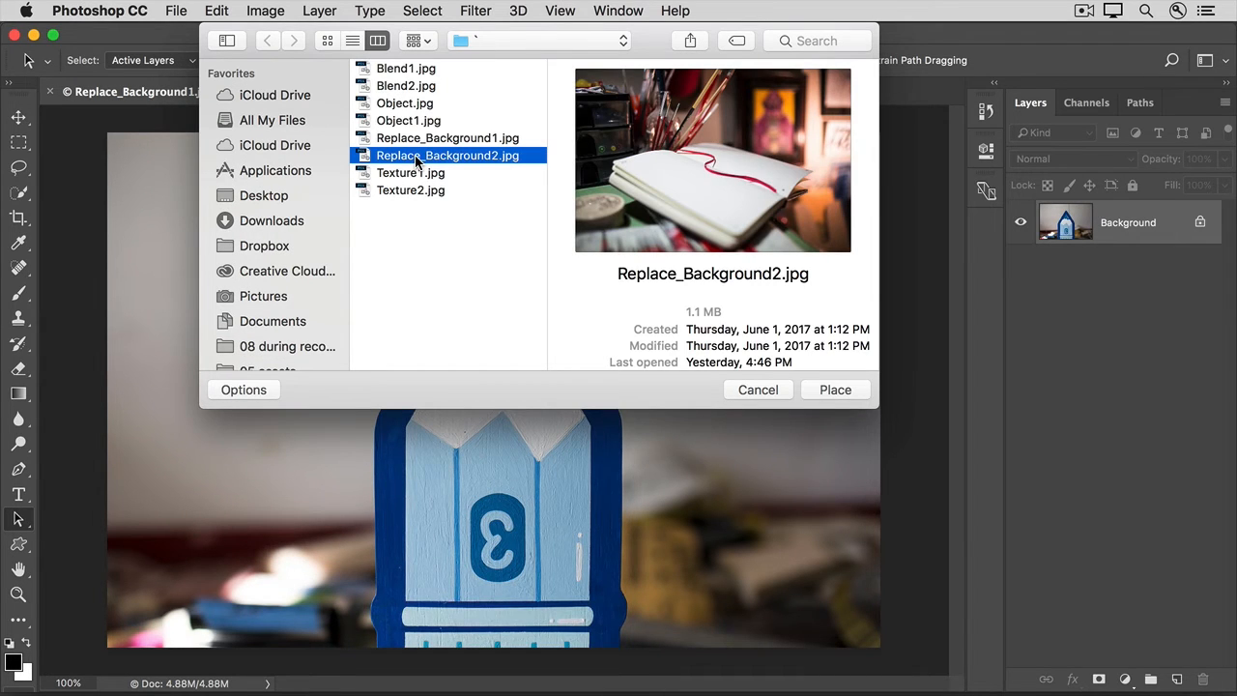
click(836, 390)
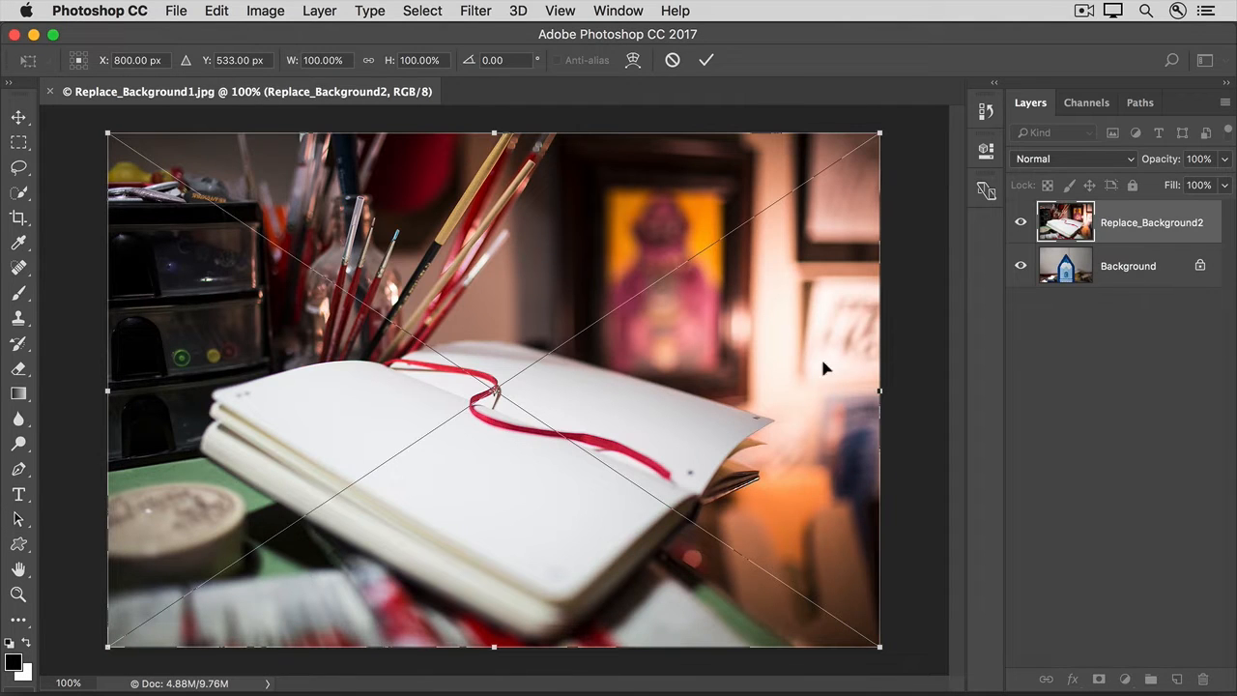
click(704, 62)
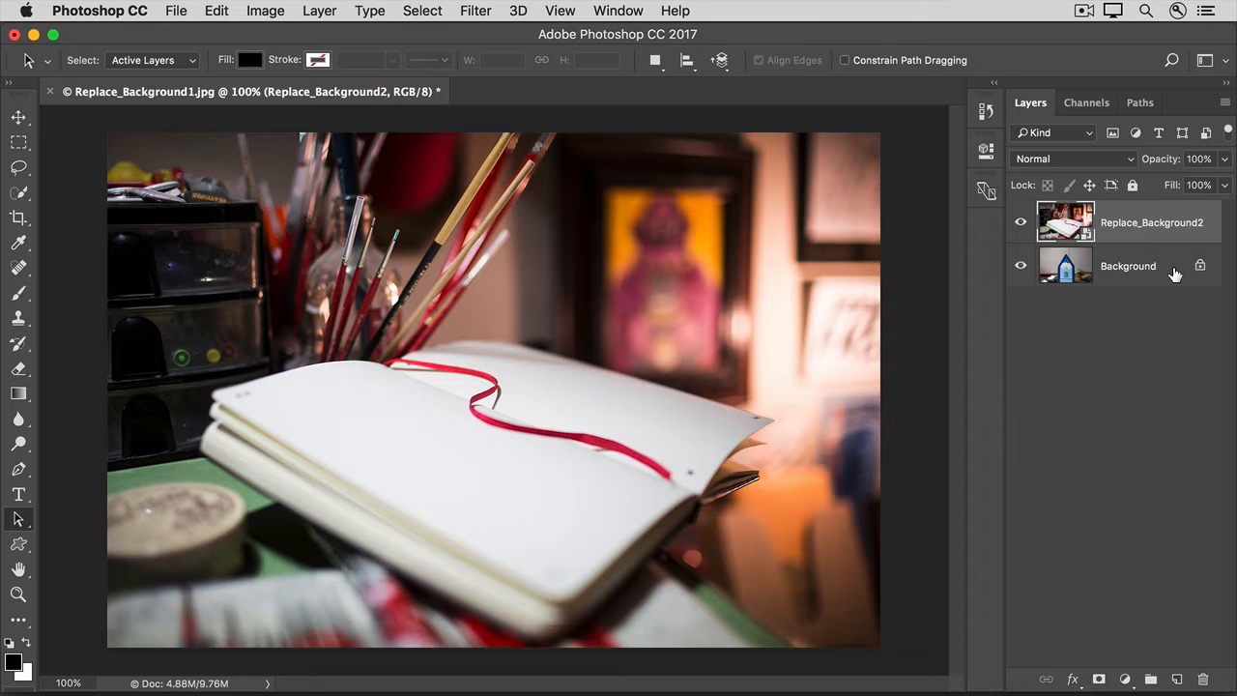
Step: Convert the locked Background layer into a regular layer named Pencil
click(1174, 274)
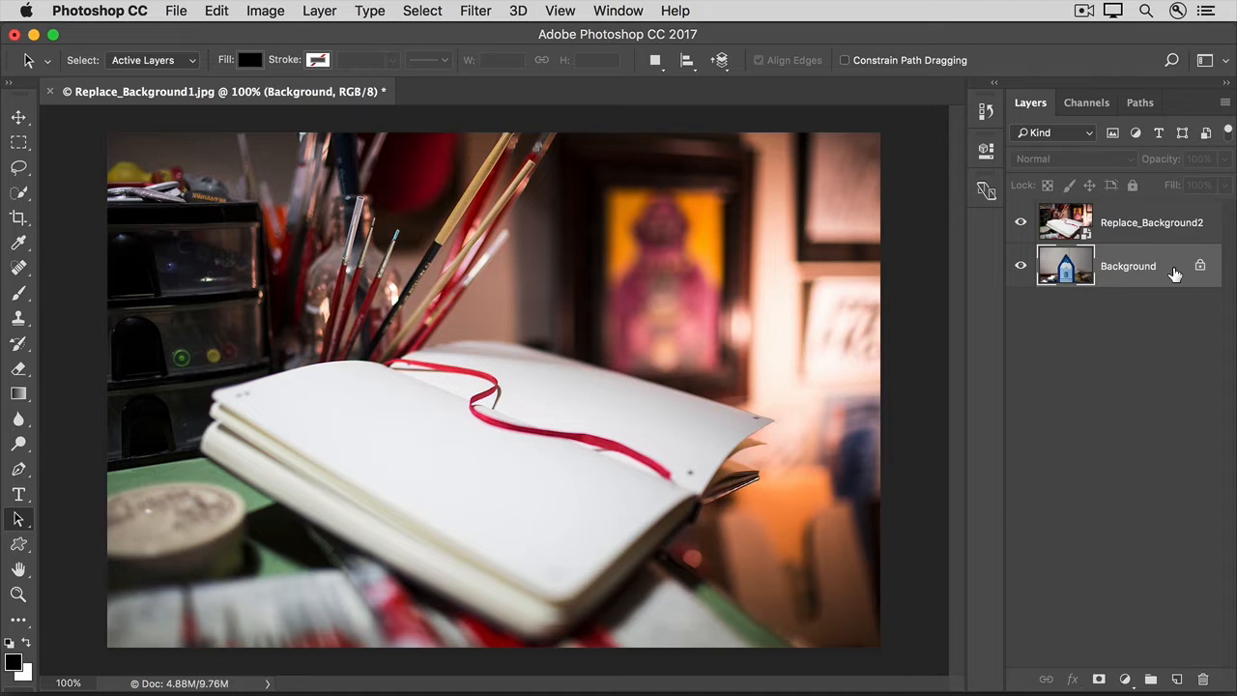
right_click(1174, 275)
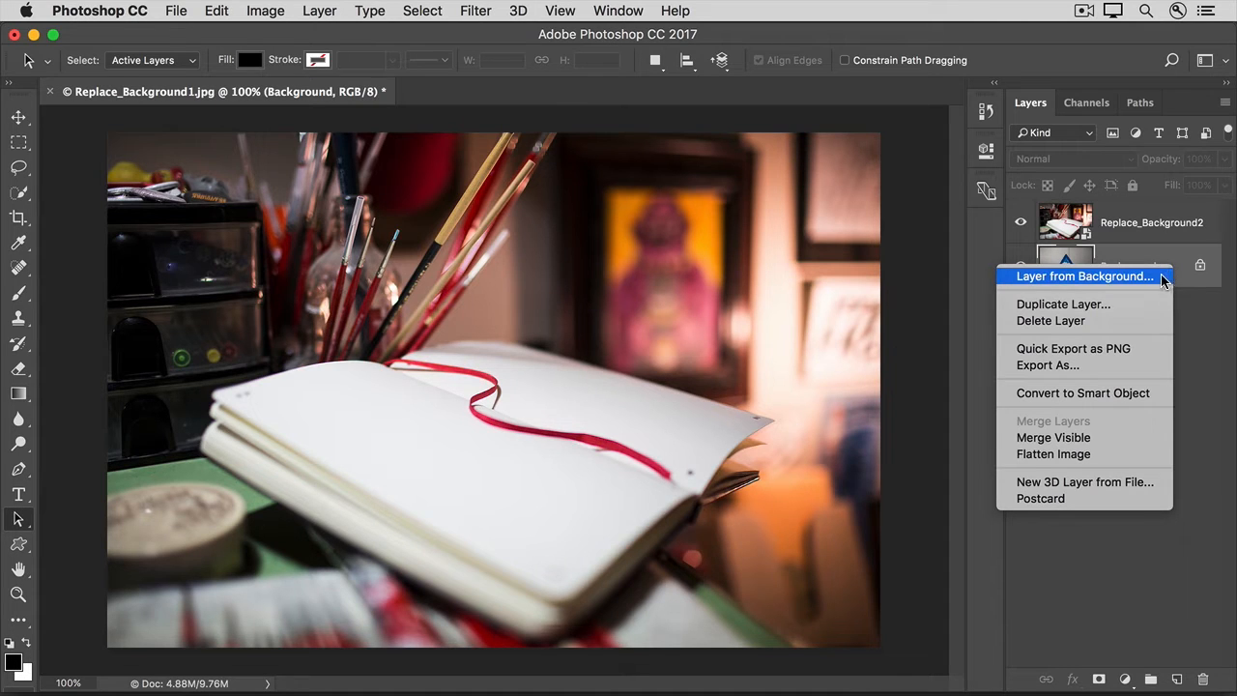
click(1163, 278)
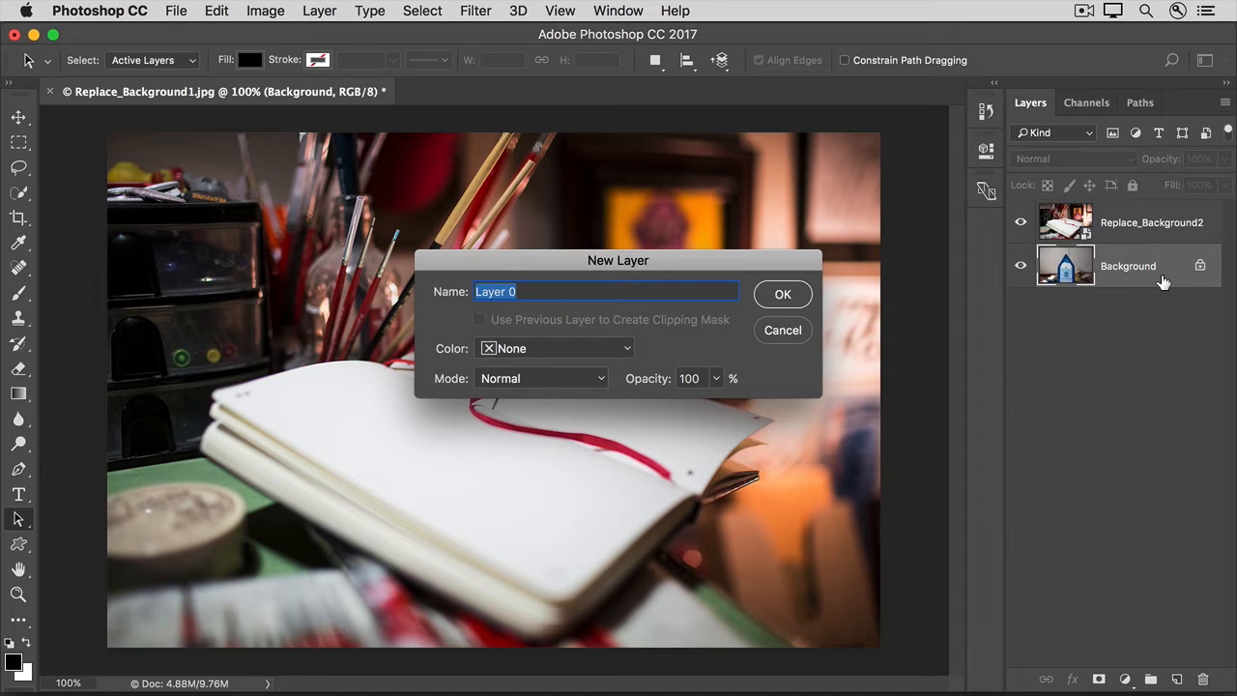
text(Pencil)
click(798, 296)
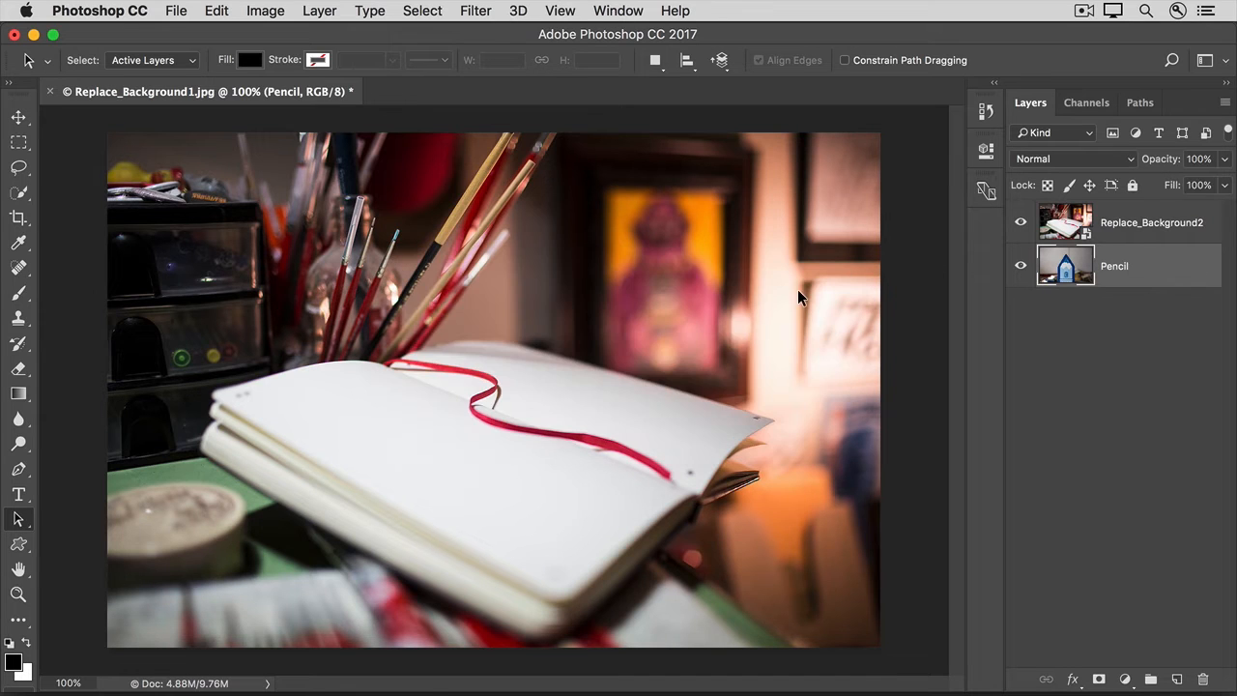
Step: Move the Replace_Background2 layer beneath the Pencil layer
click(1143, 234)
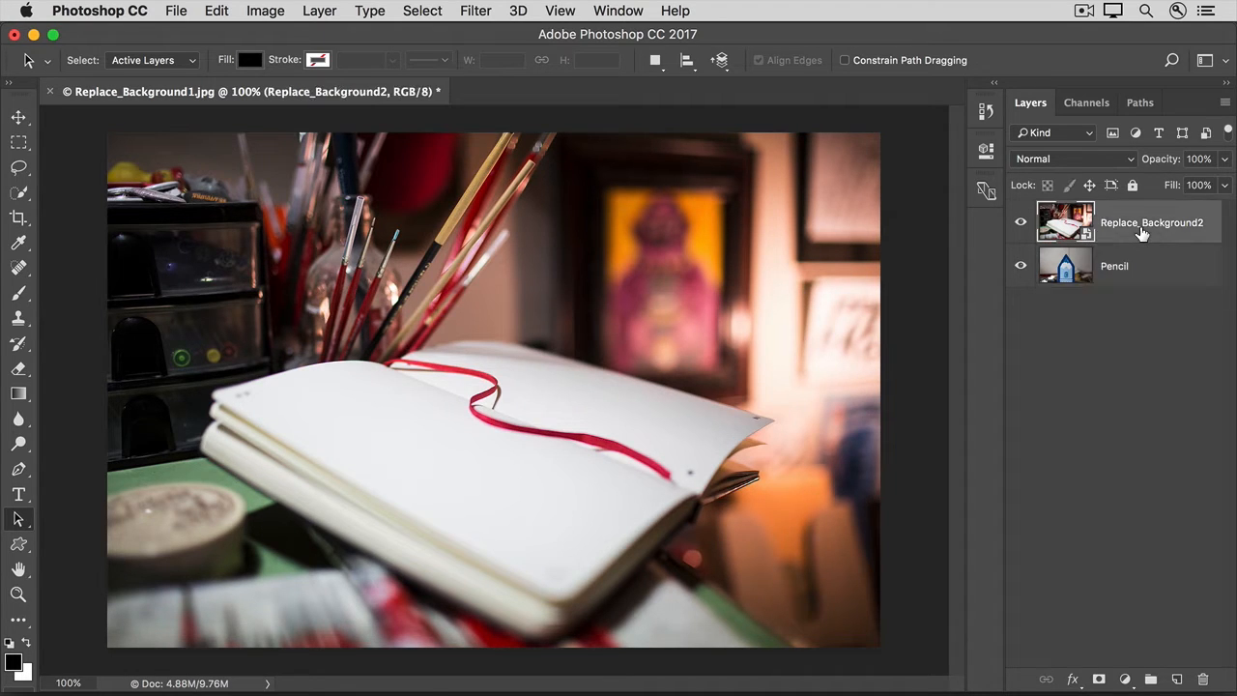
drag(1144, 229, 1142, 282)
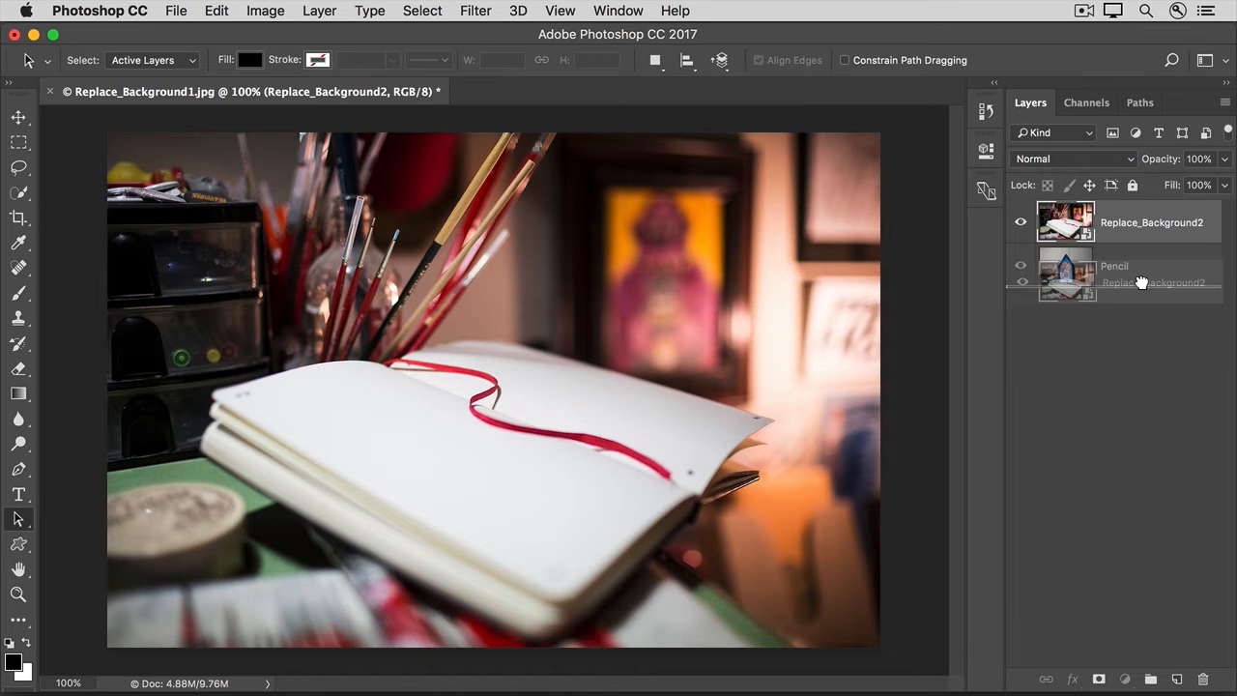
drag(1142, 282, 1144, 288)
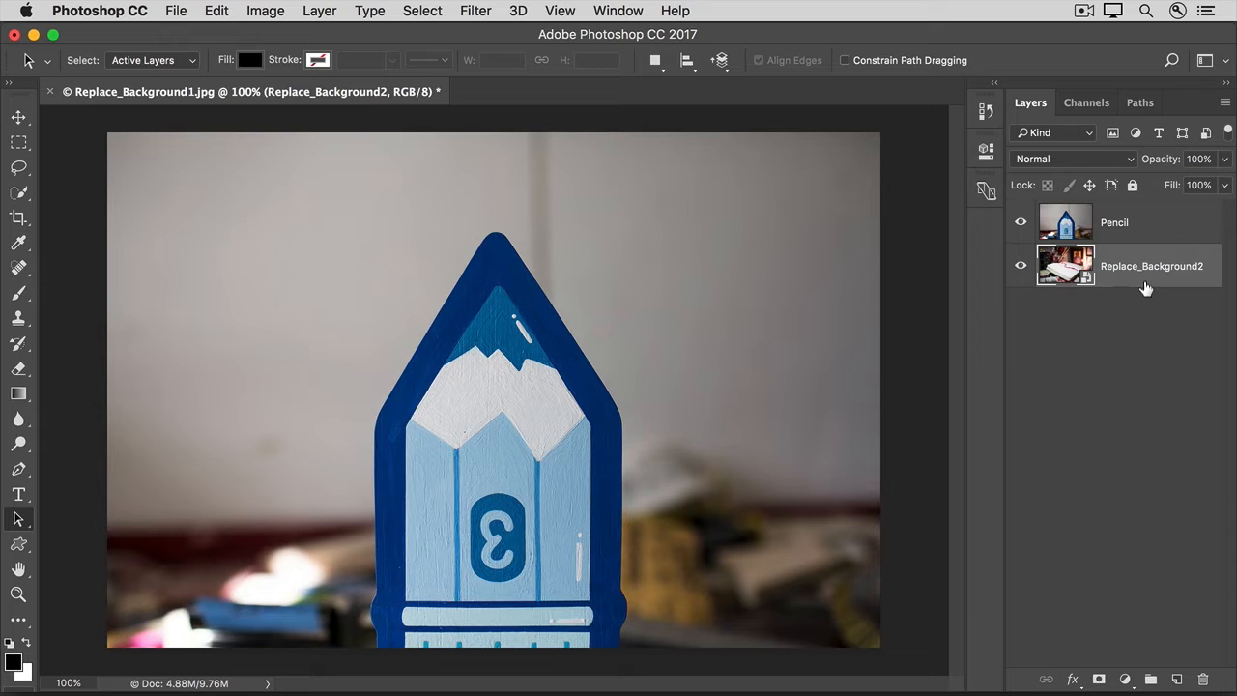
Step: Select the whole blurred backdrop around the pencil on the Pencil layer with the Quick Selection tool
click(1152, 230)
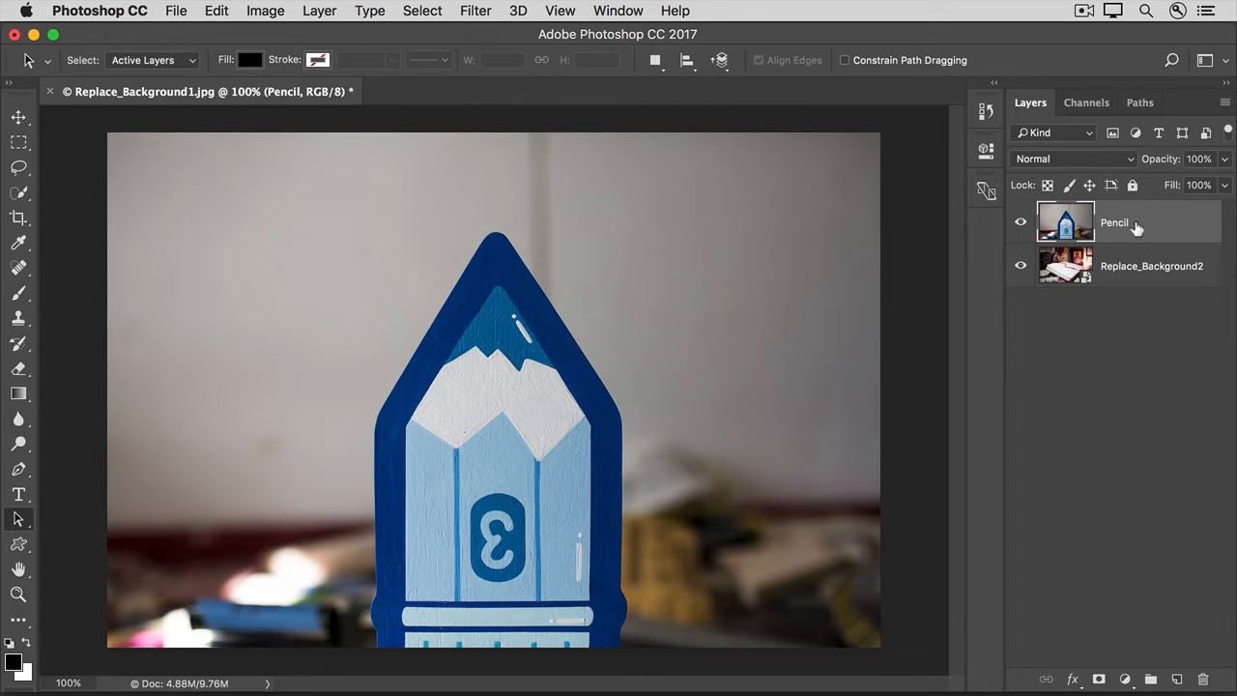
click(27, 195)
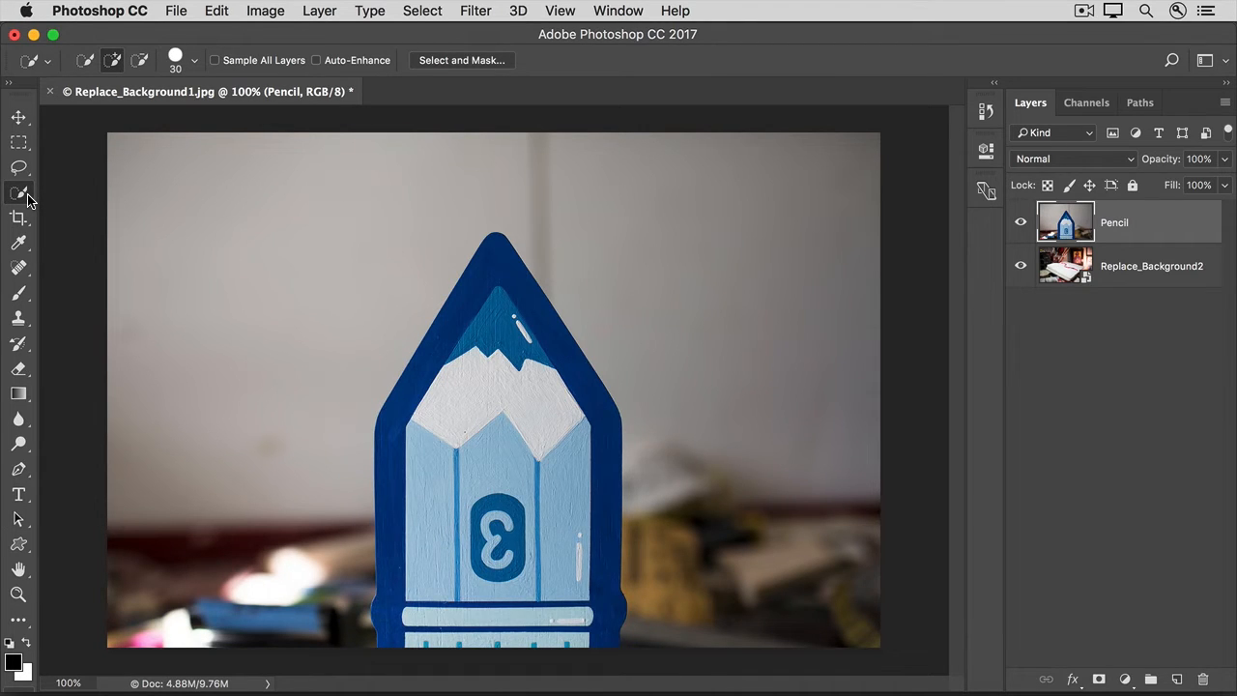
mouse_move(253, 497)
mouse_down()
mouse_move(287, 247)
mouse_move(536, 170)
mouse_move(665, 286)
mouse_up()
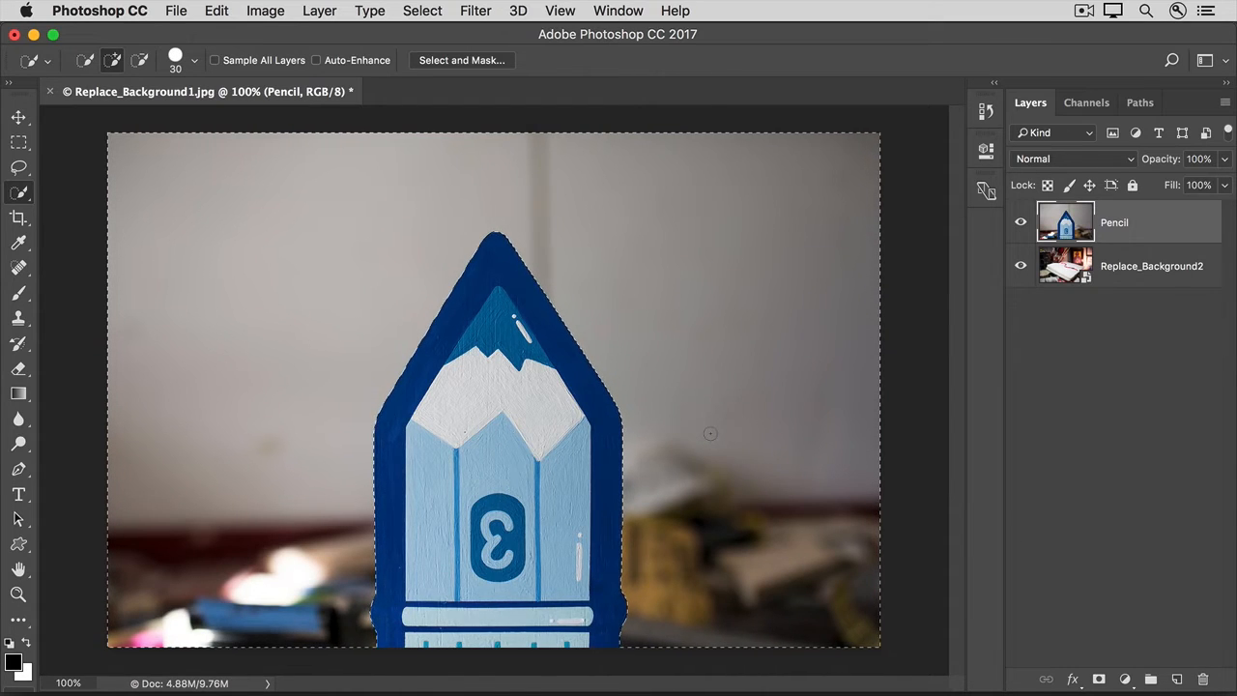
Step: Invert the selection so it covers the pencil and add it as a layer mask on the Pencil layer
click(417, 13)
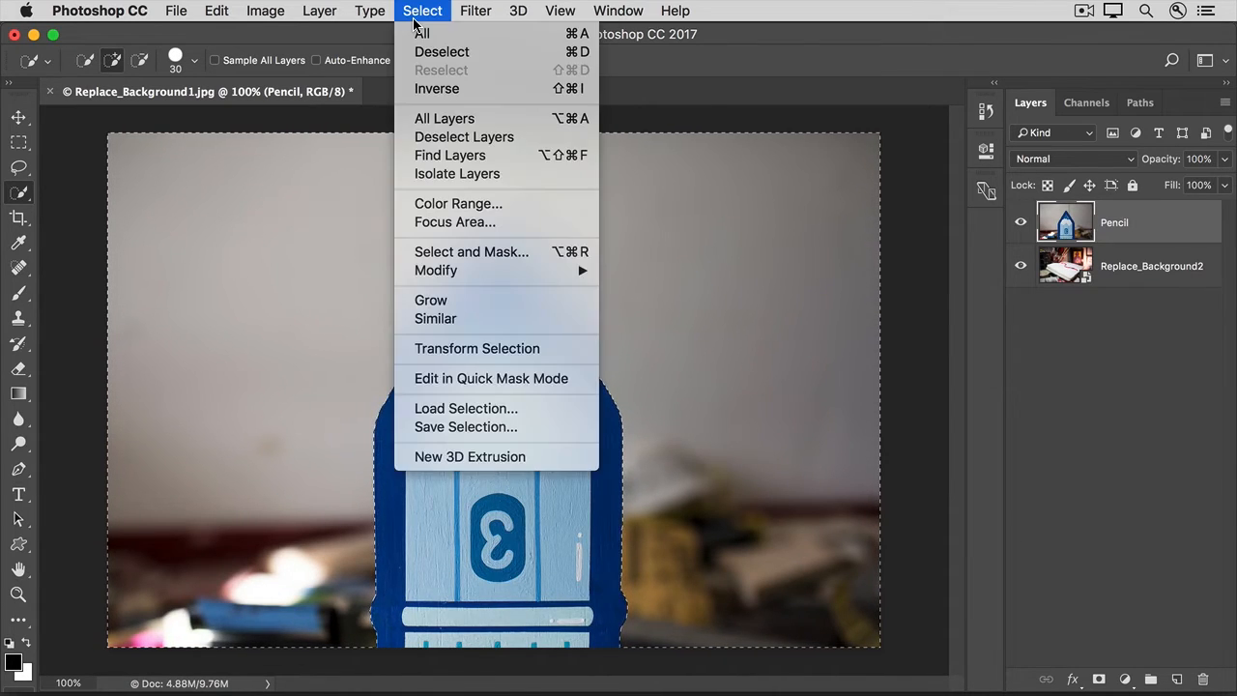
click(417, 89)
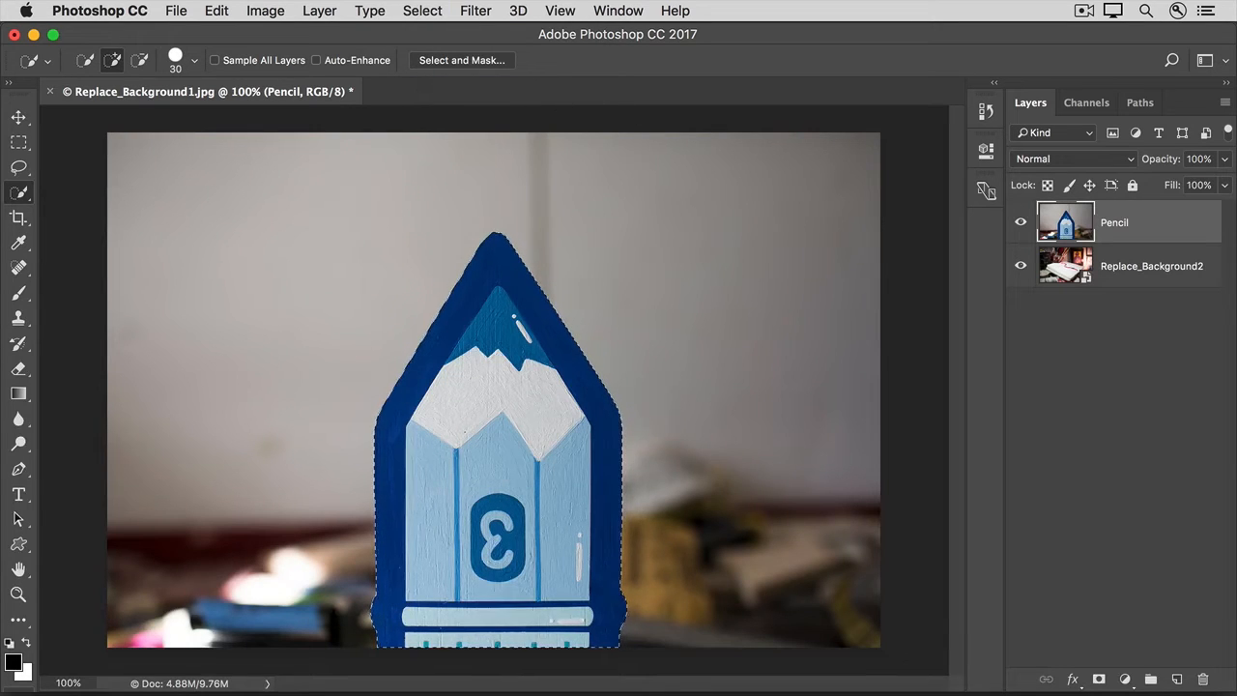
click(1101, 681)
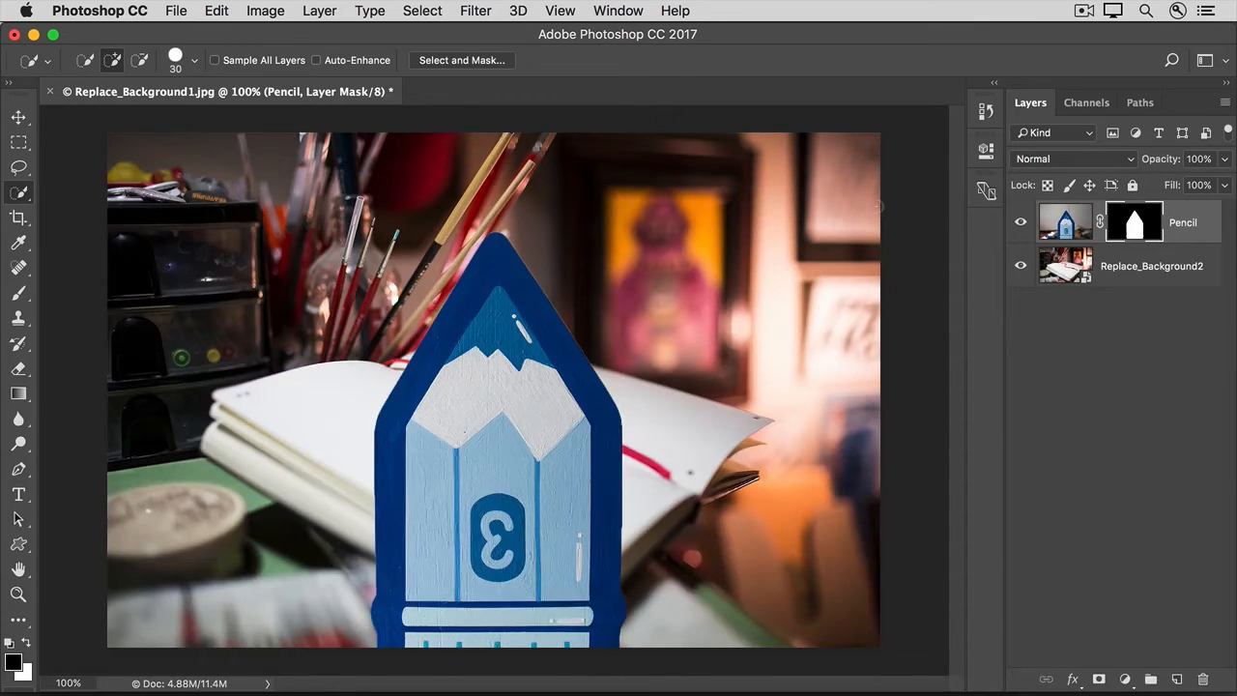
Step: Open the pencil's layer mask in Select and Mask and set the view mode to On Layers
click(423, 11)
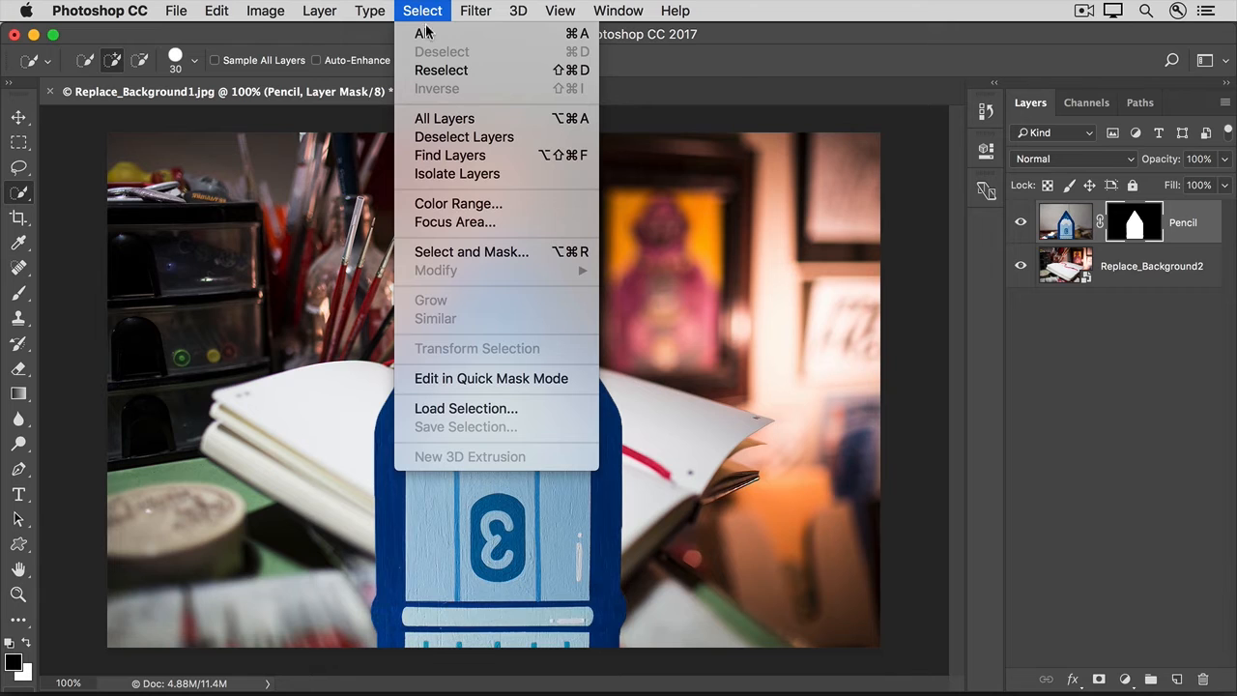
click(416, 254)
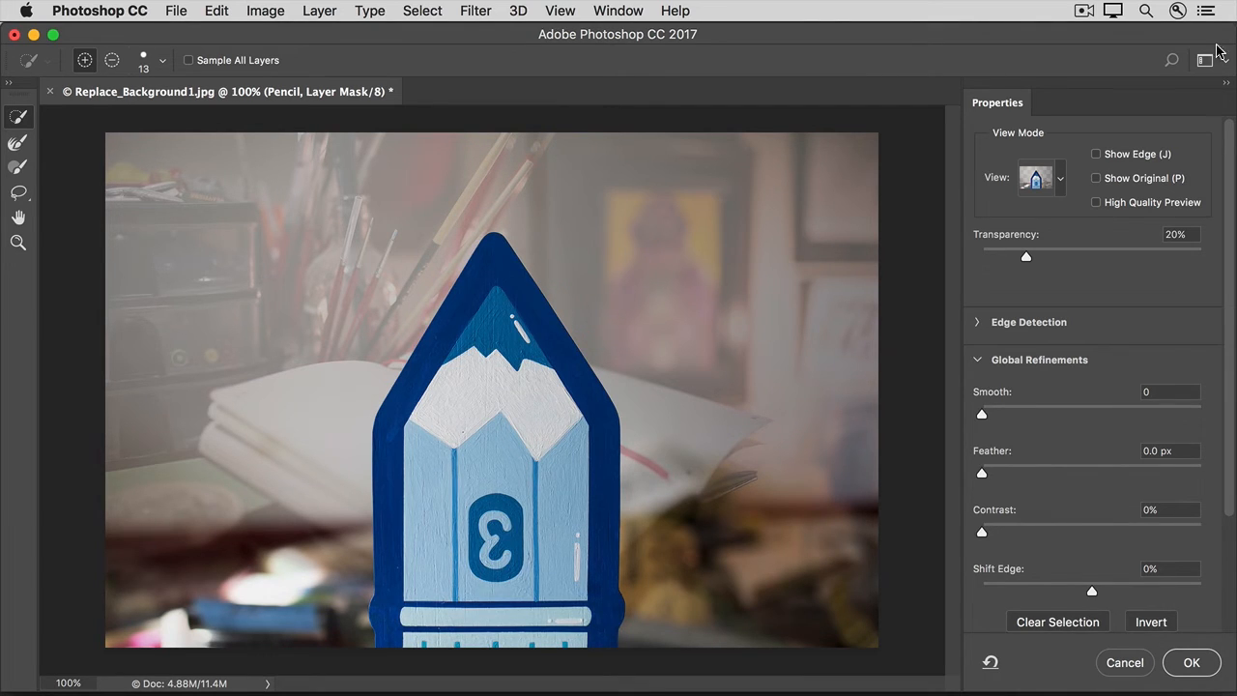
click(1038, 194)
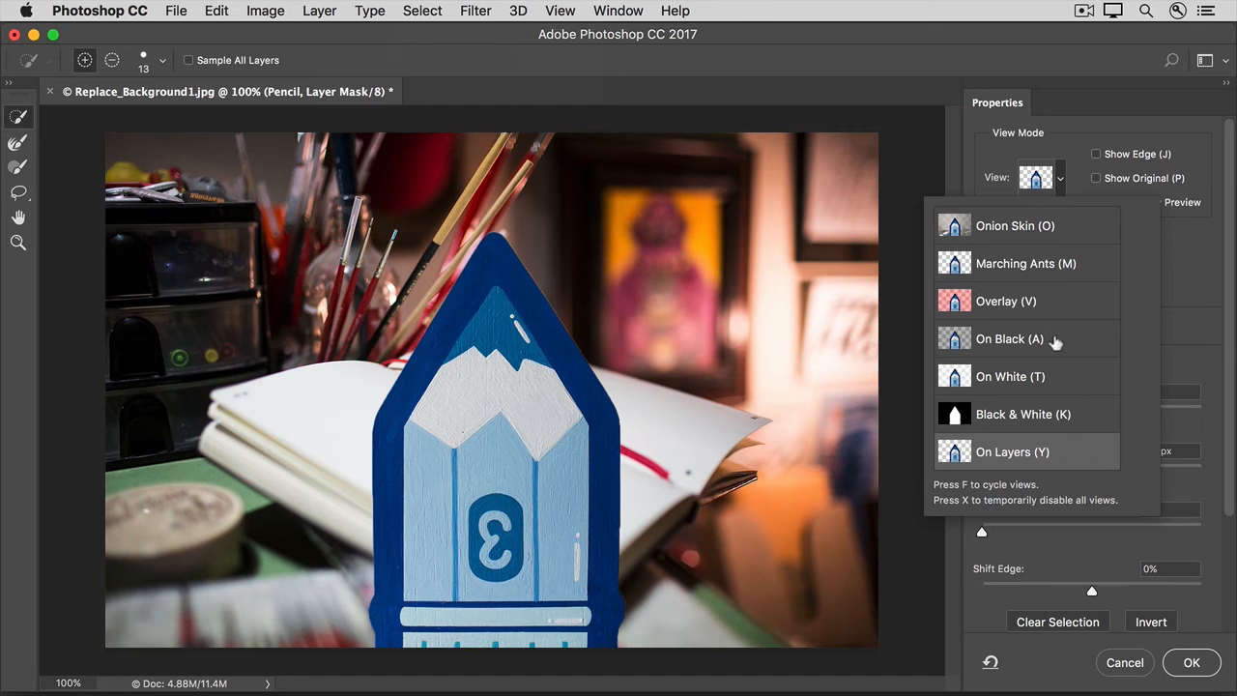
click(983, 162)
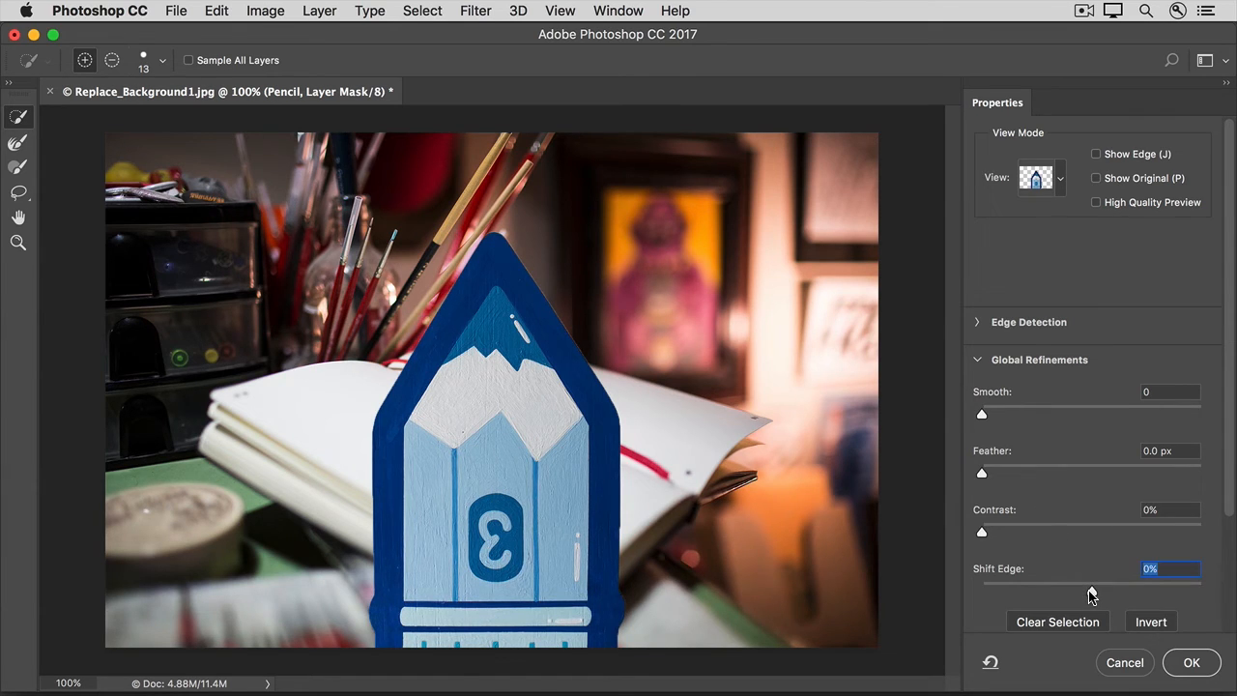
Step: Refine the mask edge with Shift Edge -52%, Smooth 9 and Contrast 14%, and apply it to the layer mask
drag(1090, 589, 1034, 591)
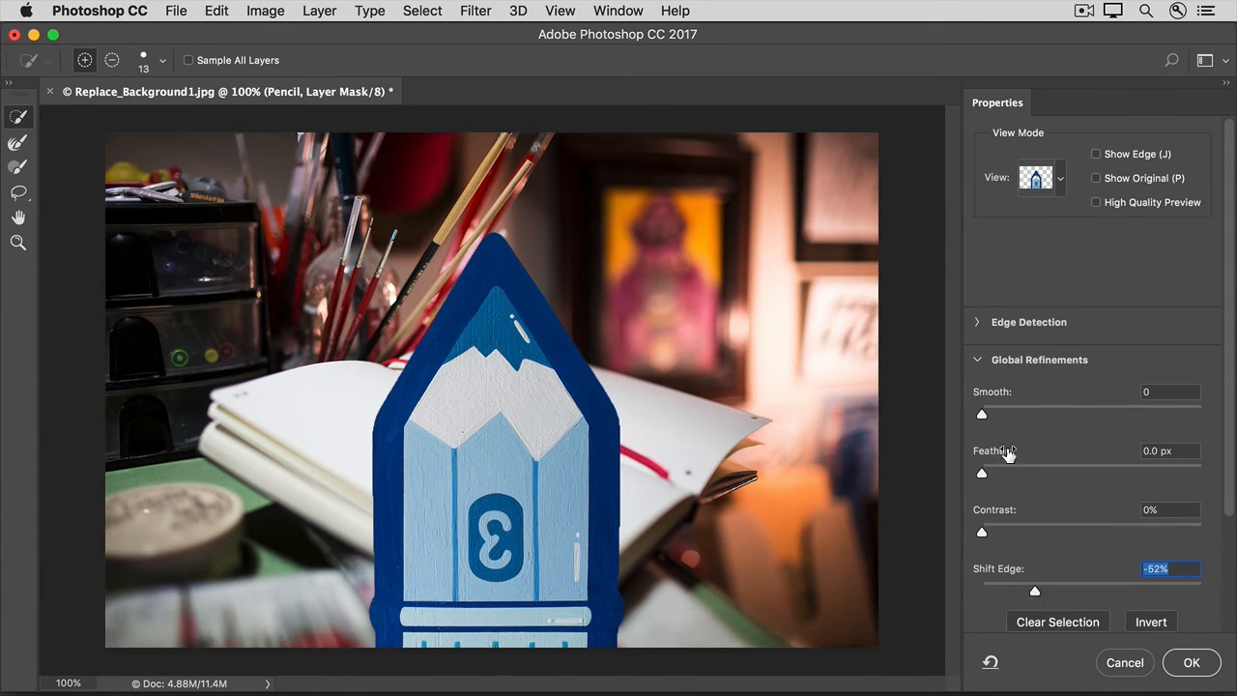
drag(982, 415, 1002, 417)
drag(984, 532, 1013, 536)
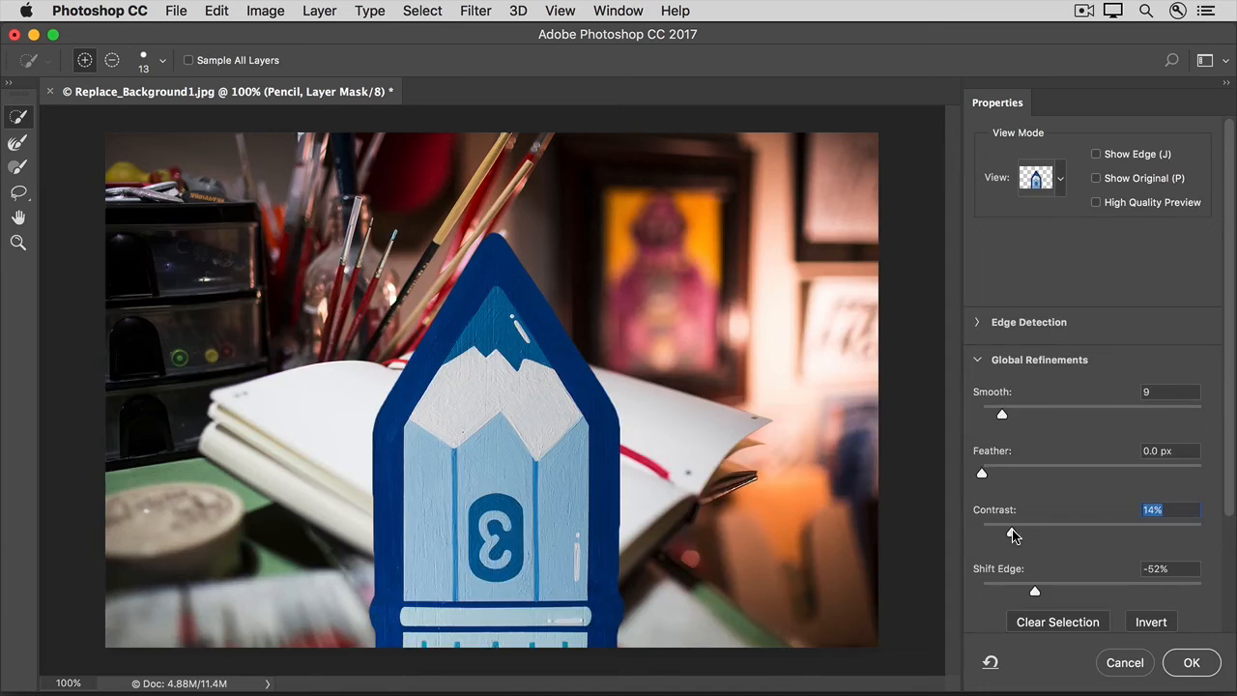
scroll(1012, 535, down, 5)
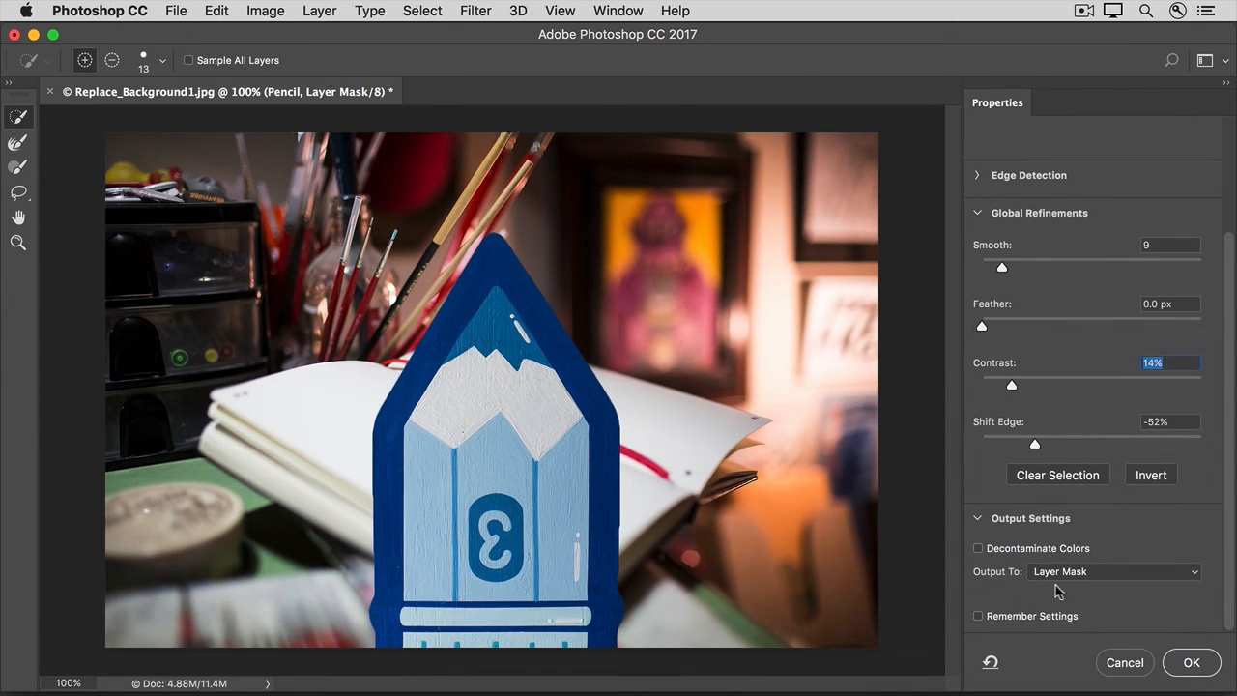
click(1180, 665)
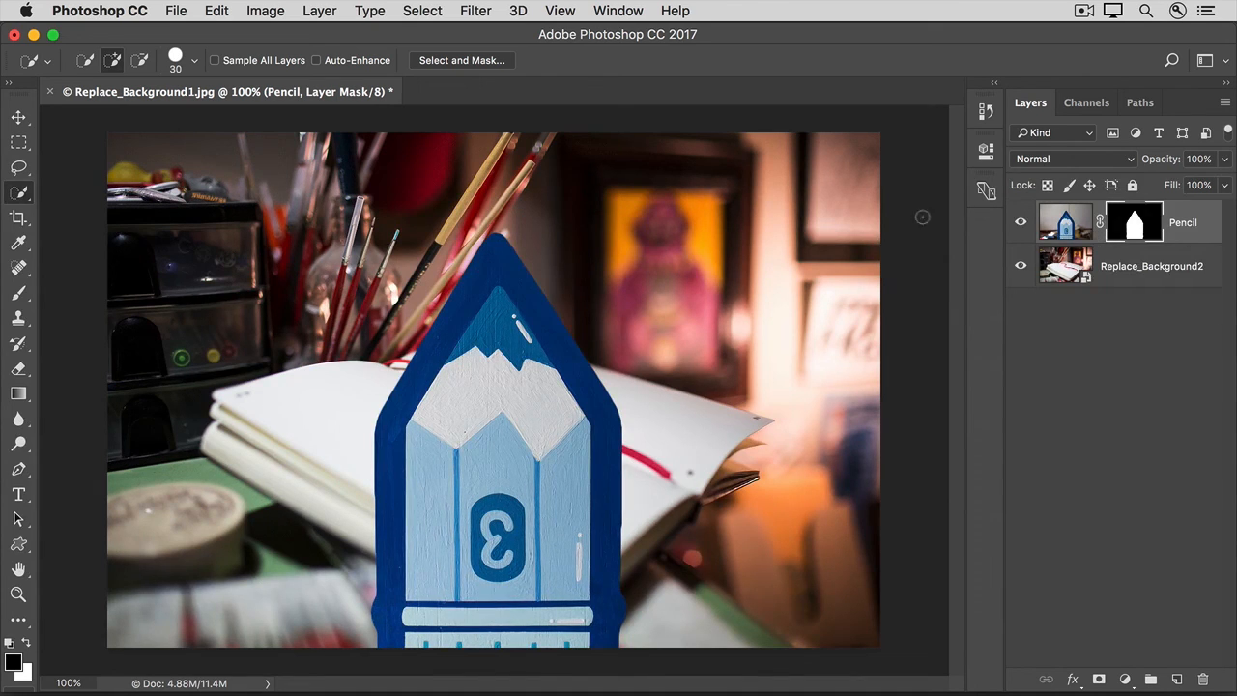
Step: Move the masked pencil horizontally to the right part of the image, uncovering the open notebook
click(18, 117)
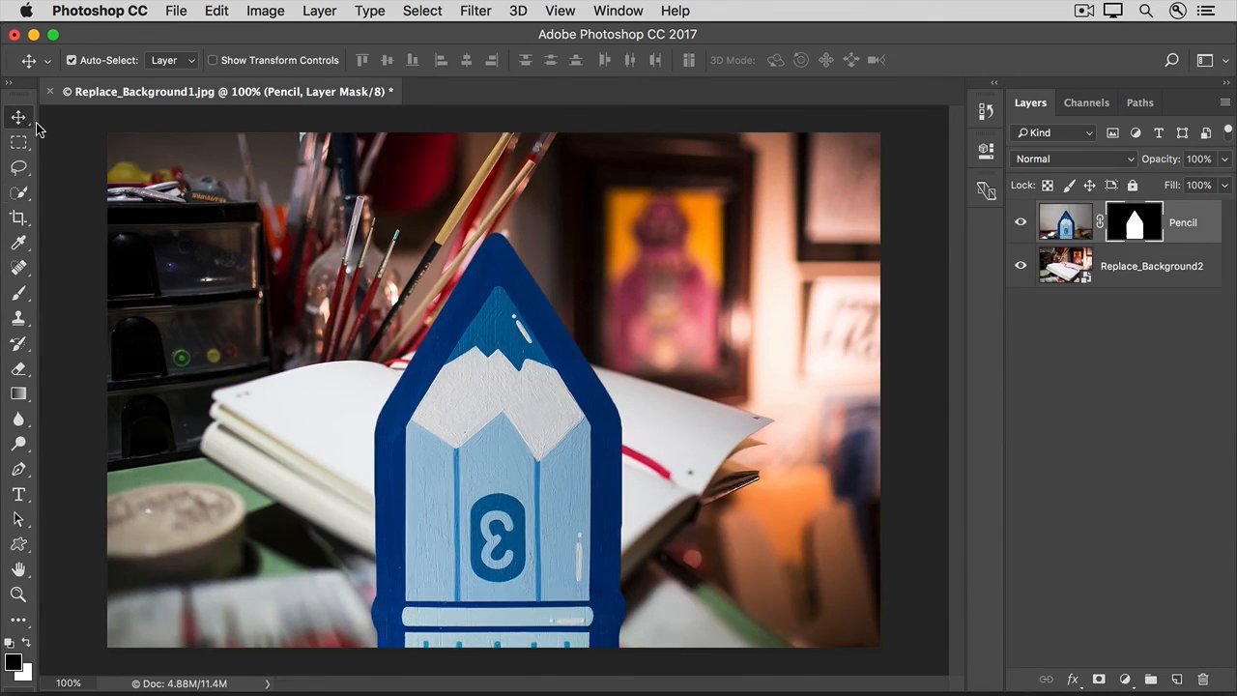
drag(475, 366, 663, 367)
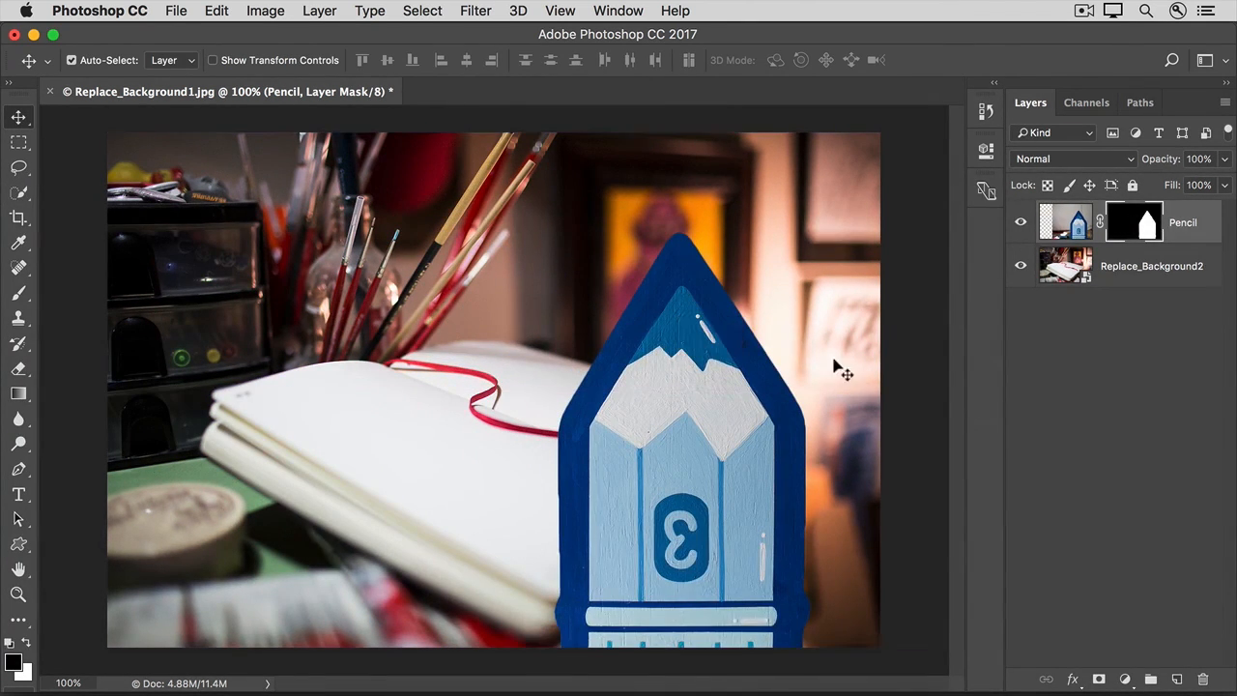